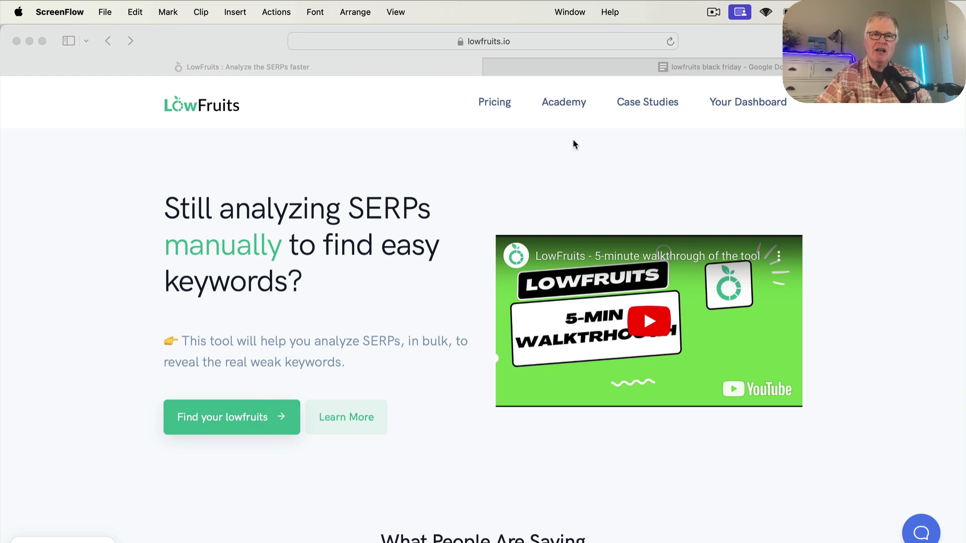
Step: Switch to the 'lowfruits black friday' Google Doc with the November 20th–28th dates and coupon code
{"action": "left_click", "coordinate": [608, 68]}
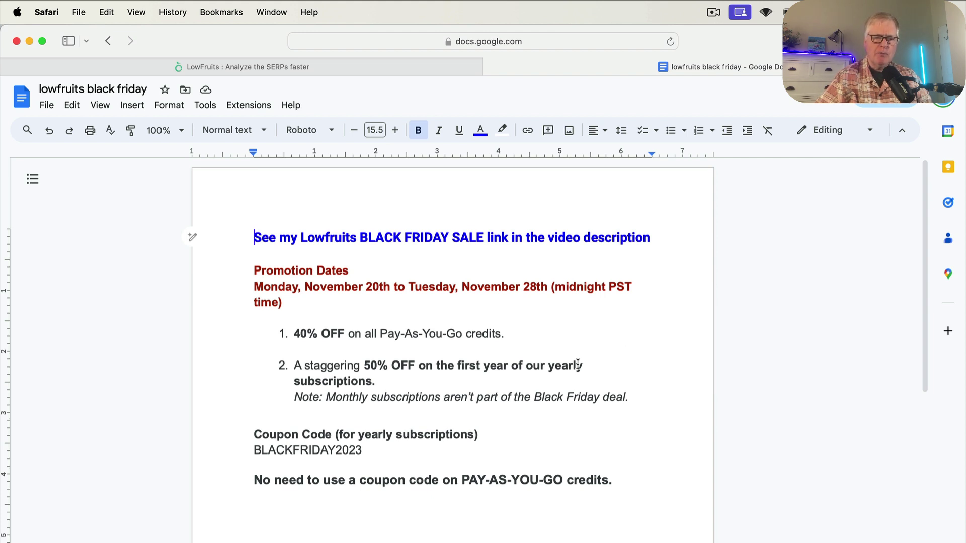
{"action": "scroll", "coordinate": [231, 312], "scroll_direction": "down", "scroll_amount": 2}
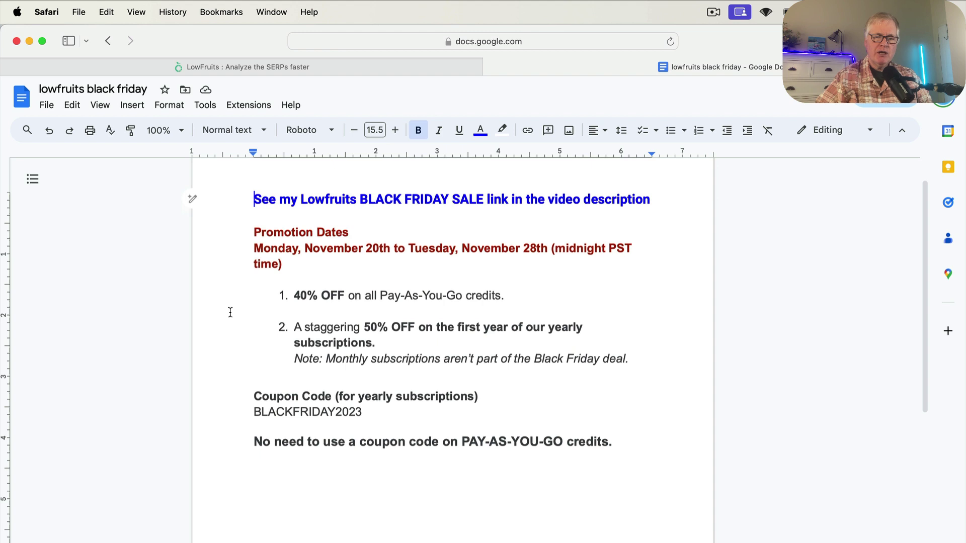
{"action": "scroll", "coordinate": [231, 312], "scroll_direction": "up", "scroll_amount": 2}
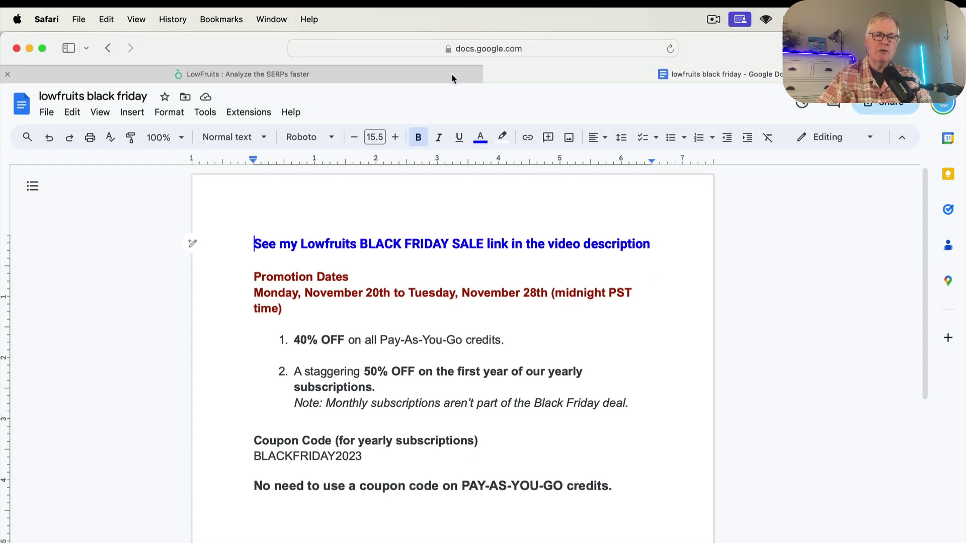
Step: Return to LowFruits and view the account dashboard with 751 credits and 119 reports
{"action": "left_click", "coordinate": [452, 78]}
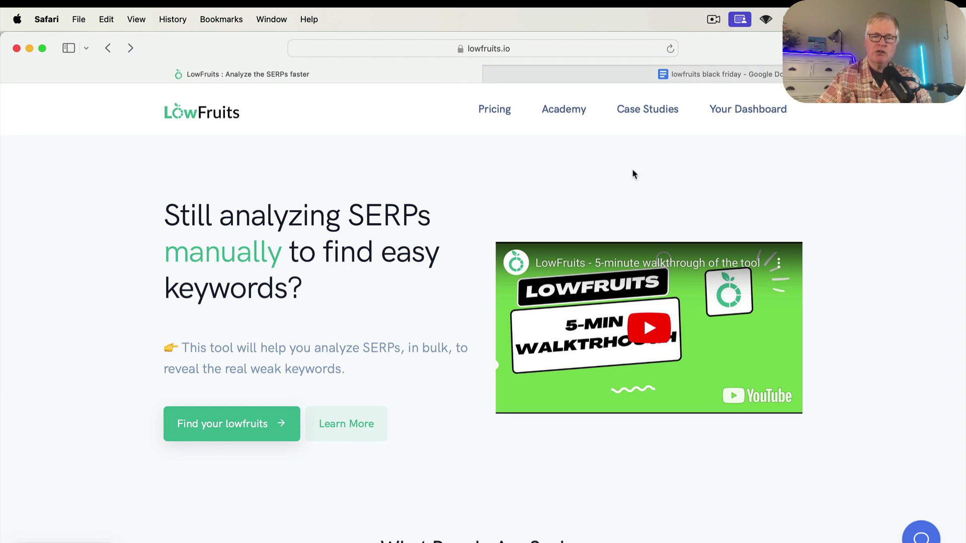
{"action": "left_click", "coordinate": [749, 114]}
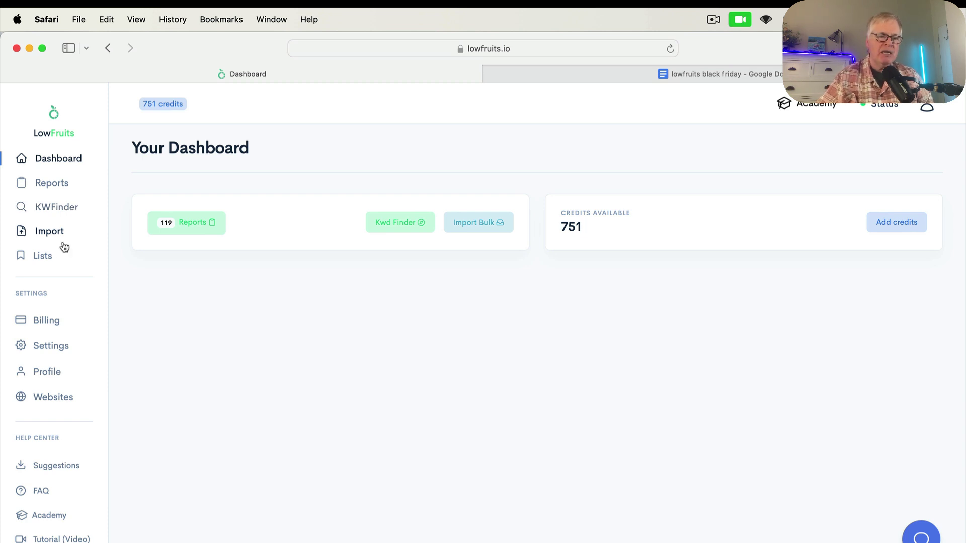
Step: In the Keyword Finder, enter 'barbecue grilling' as the seed keyword for United States, English
{"action": "left_click", "coordinate": [72, 212]}
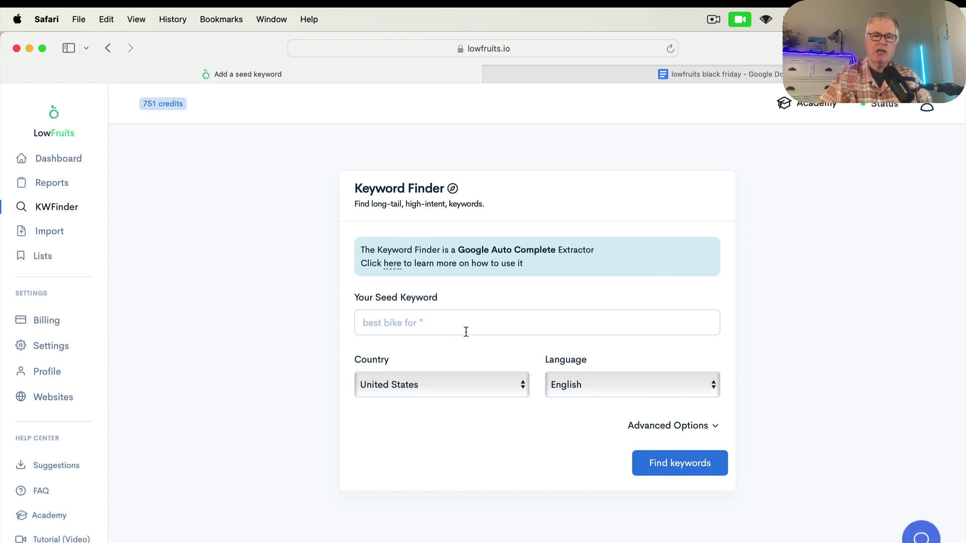
{"action": "left_click", "coordinate": [427, 320]}
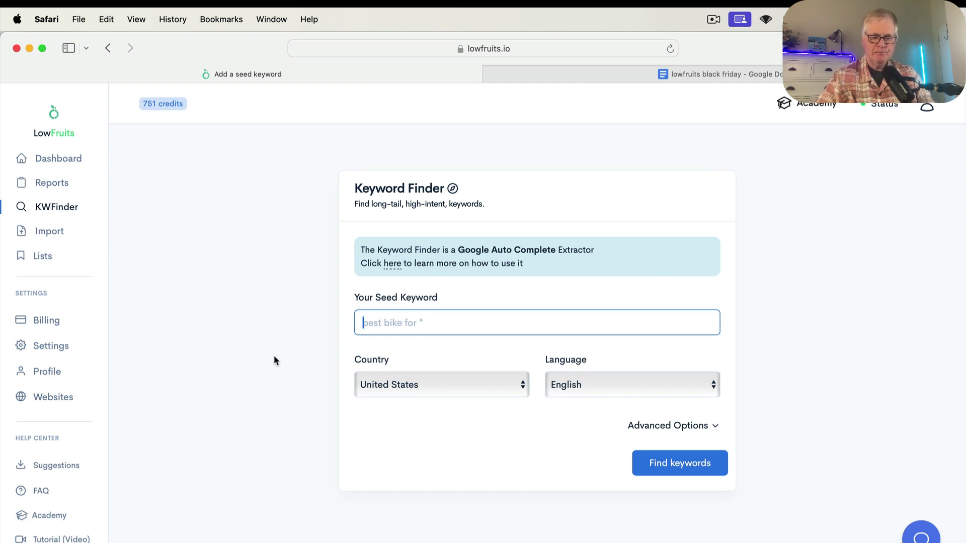
{"action": "type", "text": "barb"}
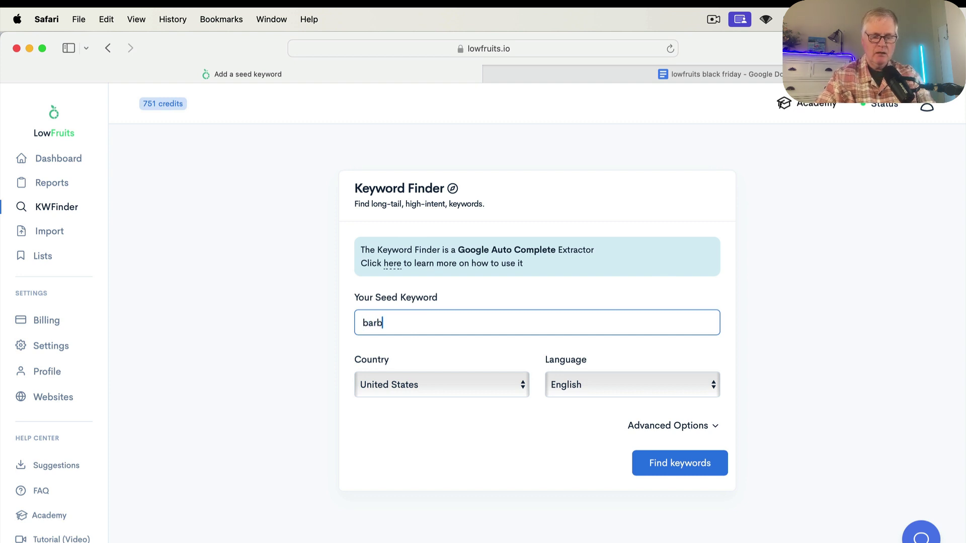
{"action": "type", "text": "ecue "}
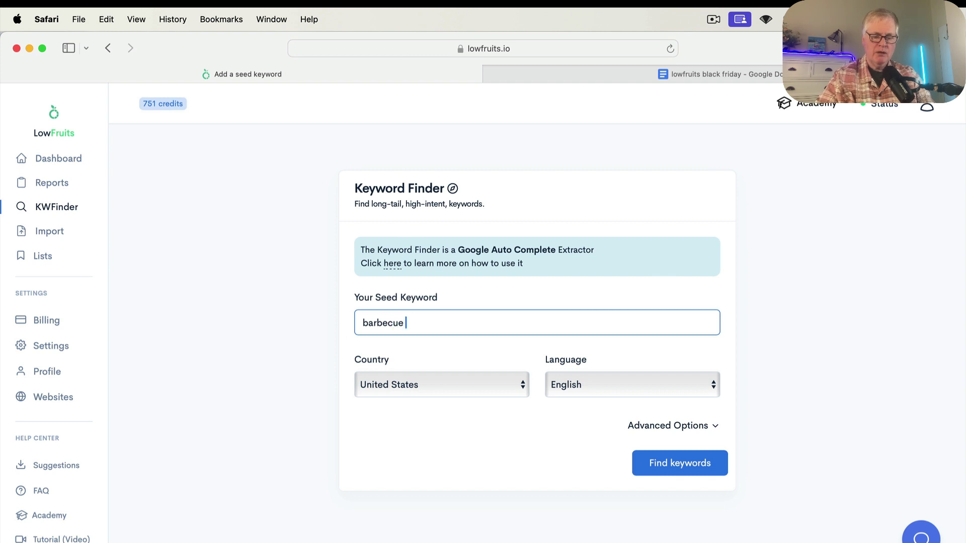
{"action": "type", "text": "grilli"}
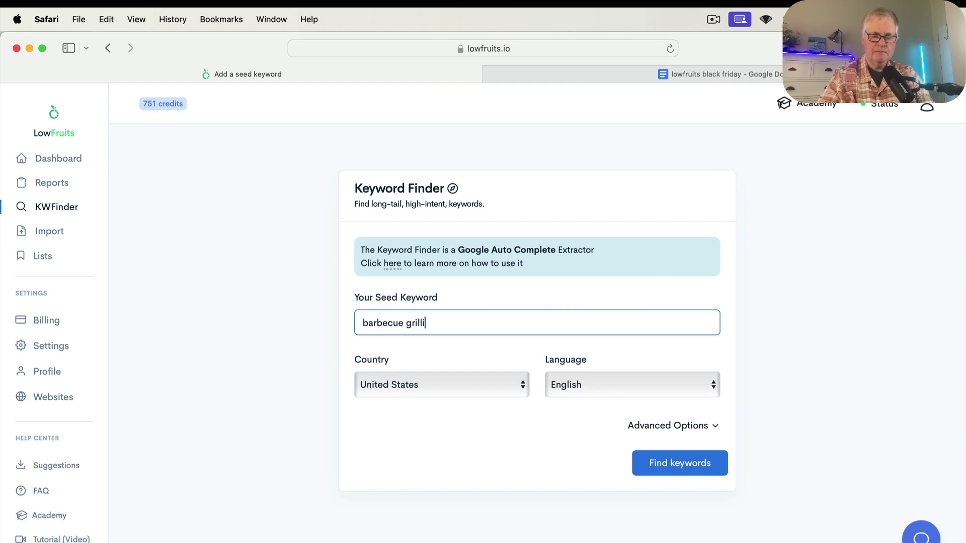
{"action": "type", "text": "ng"}
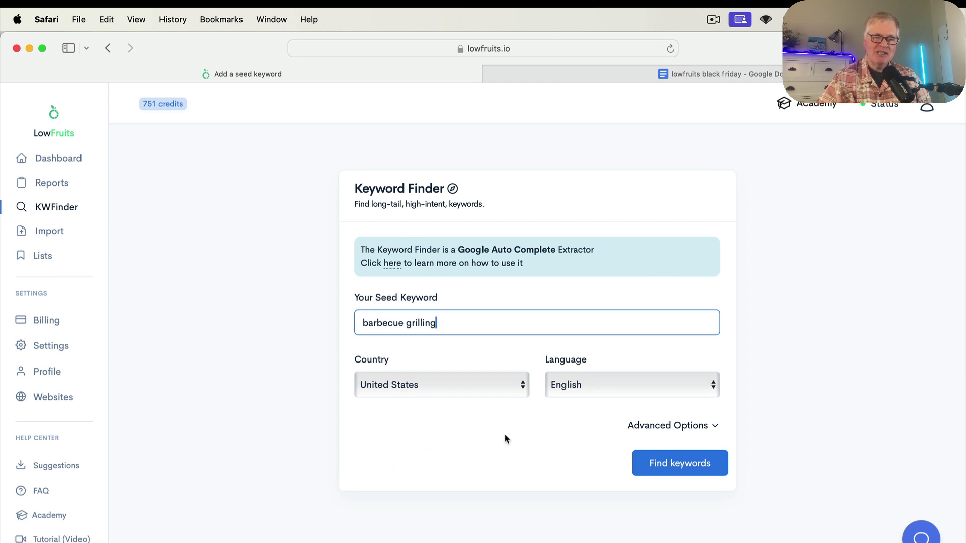
Step: Expand Advanced Options and review excluded words (reddit, quora, forum, near me) and keyword broadening
{"action": "left_click", "coordinate": [655, 427]}
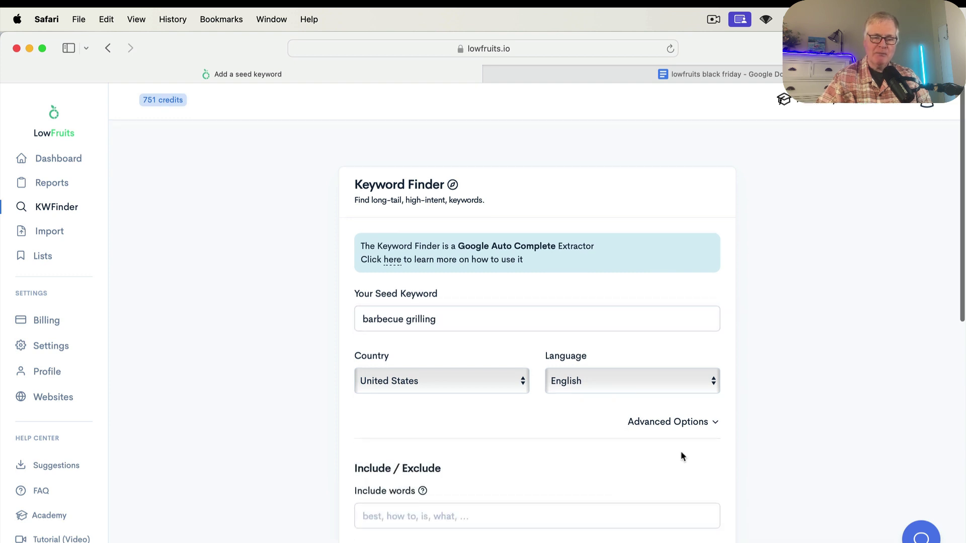
{"action": "scroll", "coordinate": [681, 453], "scroll_direction": "down", "scroll_amount": 6}
{"action": "scroll", "coordinate": [680, 451], "scroll_direction": "down", "scroll_amount": 1}
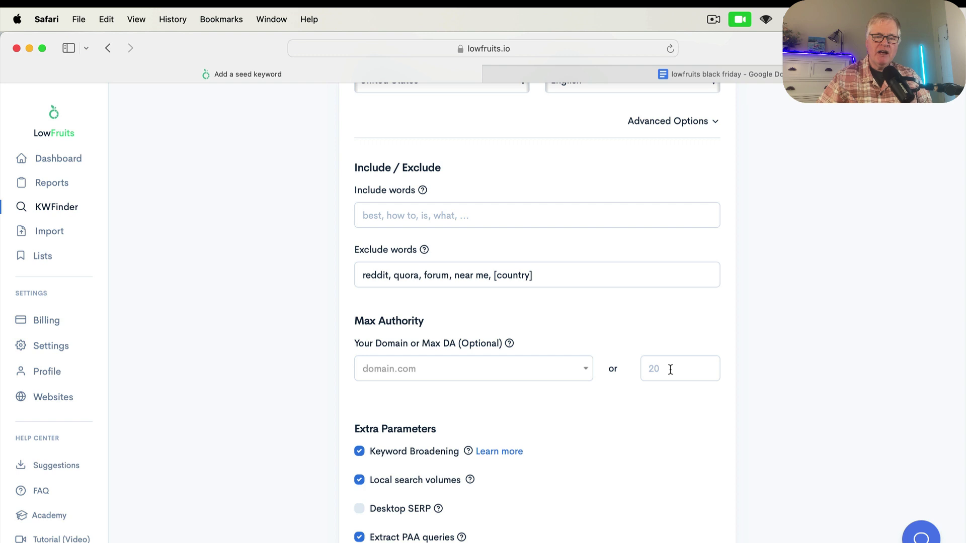
{"action": "scroll", "coordinate": [670, 370], "scroll_direction": "down", "scroll_amount": 5}
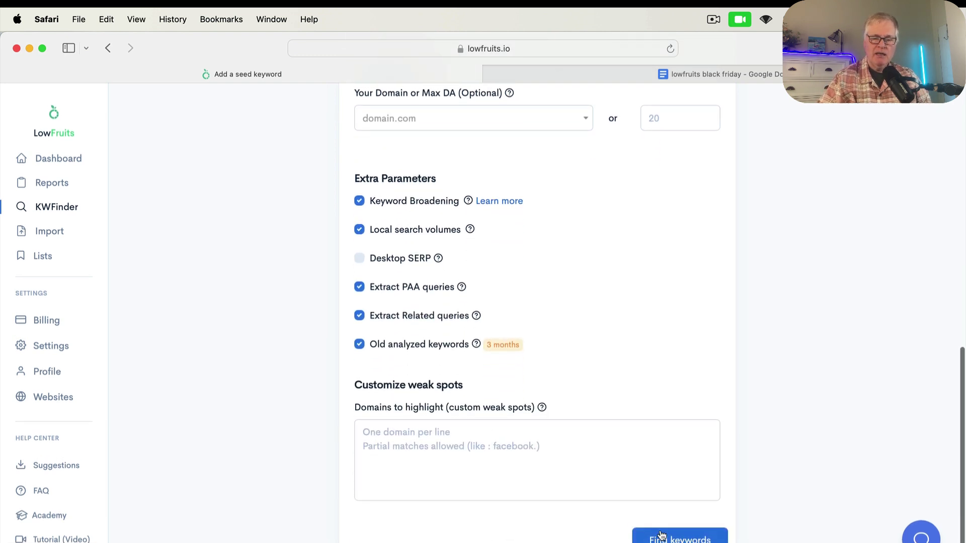
Step: Run the barbecue grilling keyword search, yielding 1198 keywords including 146 questions
{"action": "left_click", "coordinate": [679, 540]}
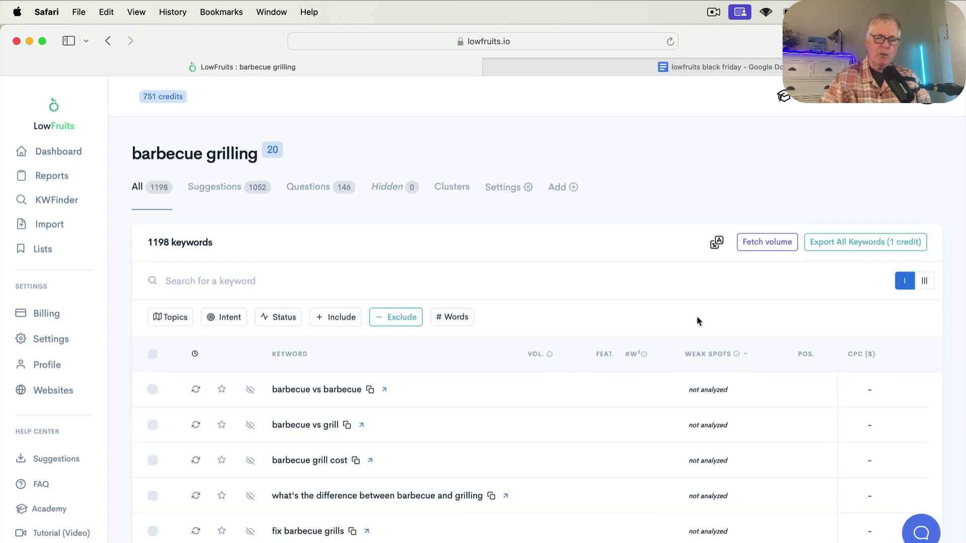
{"action": "scroll", "coordinate": [586, 319], "scroll_direction": "down", "scroll_amount": 1}
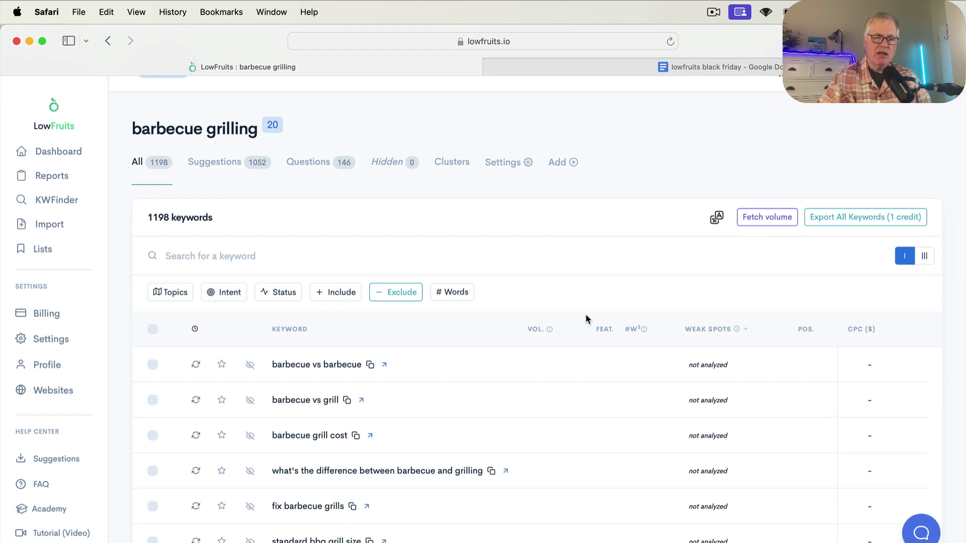
{"action": "scroll", "coordinate": [586, 319], "scroll_direction": "up", "scroll_amount": 1}
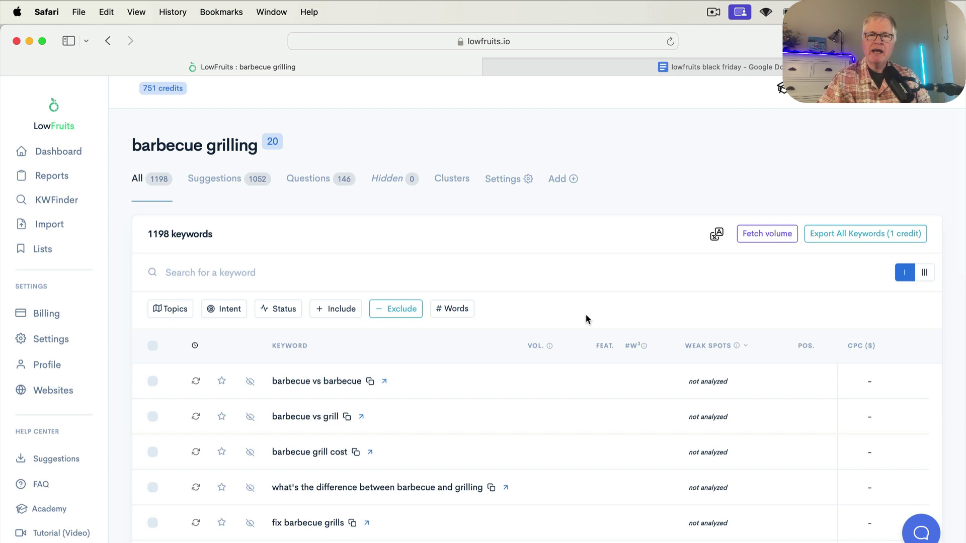
{"action": "scroll", "coordinate": [586, 318], "scroll_direction": "down", "scroll_amount": 2}
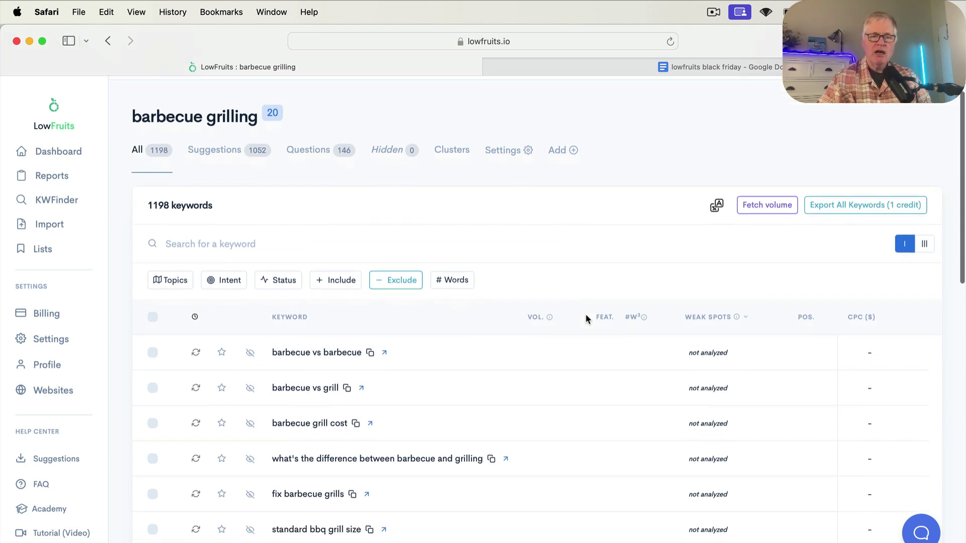
Step: Filter to question keywords and launch SERP extraction on the 21 selected ones
{"action": "left_click", "coordinate": [310, 144]}
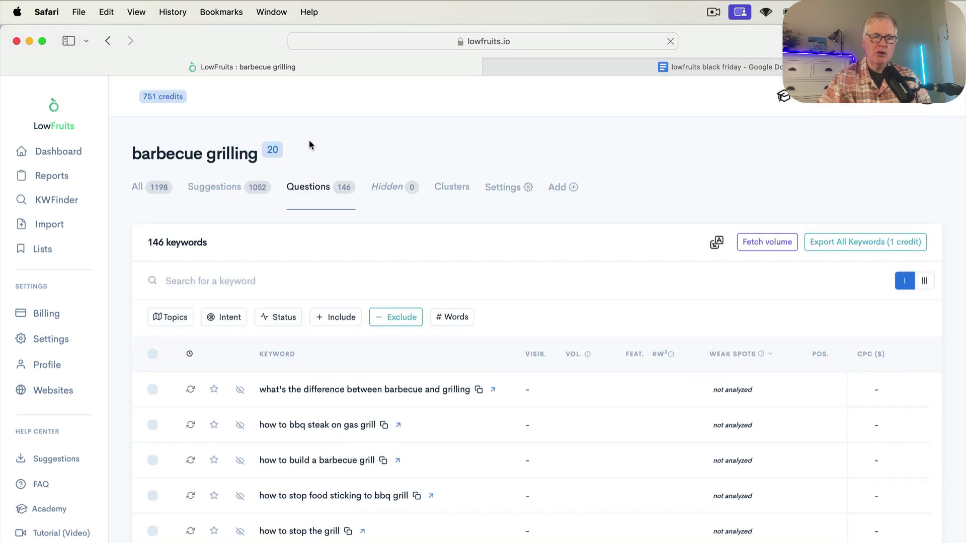
{"action": "scroll", "coordinate": [623, 424], "scroll_direction": "down", "scroll_amount": 1}
{"action": "scroll", "coordinate": [625, 420], "scroll_direction": "down", "scroll_amount": 6}
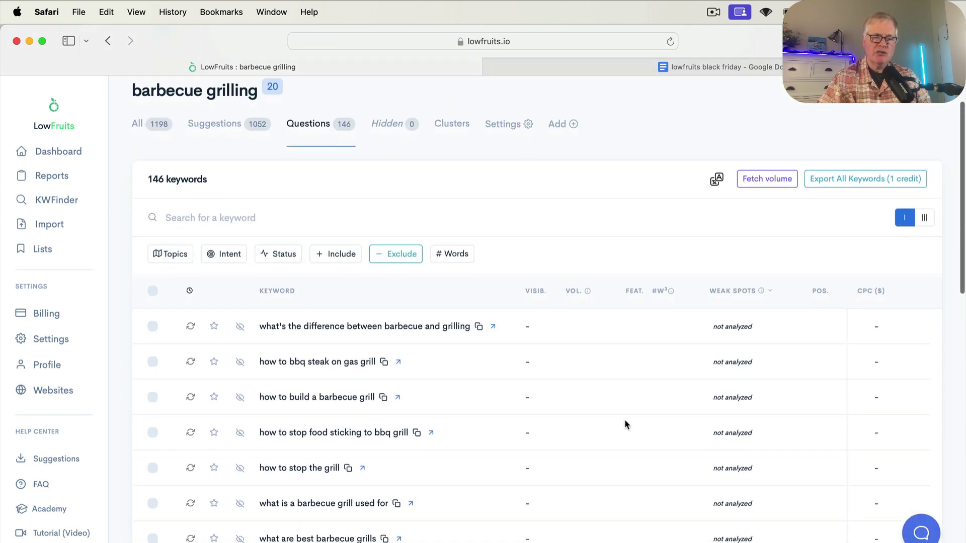
{"action": "scroll", "coordinate": [625, 421], "scroll_direction": "down", "scroll_amount": 1}
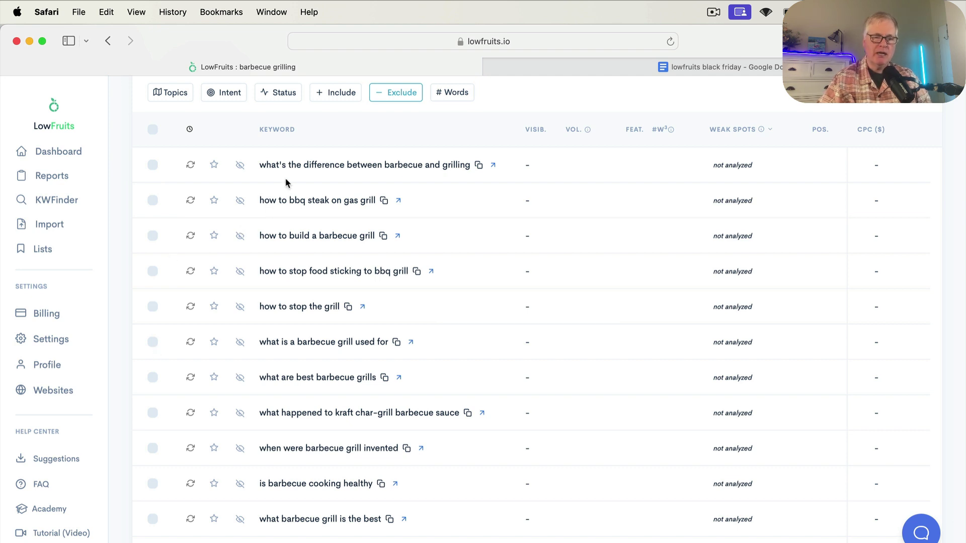
{"action": "scroll", "coordinate": [425, 338], "scroll_direction": "down", "scroll_amount": 15}
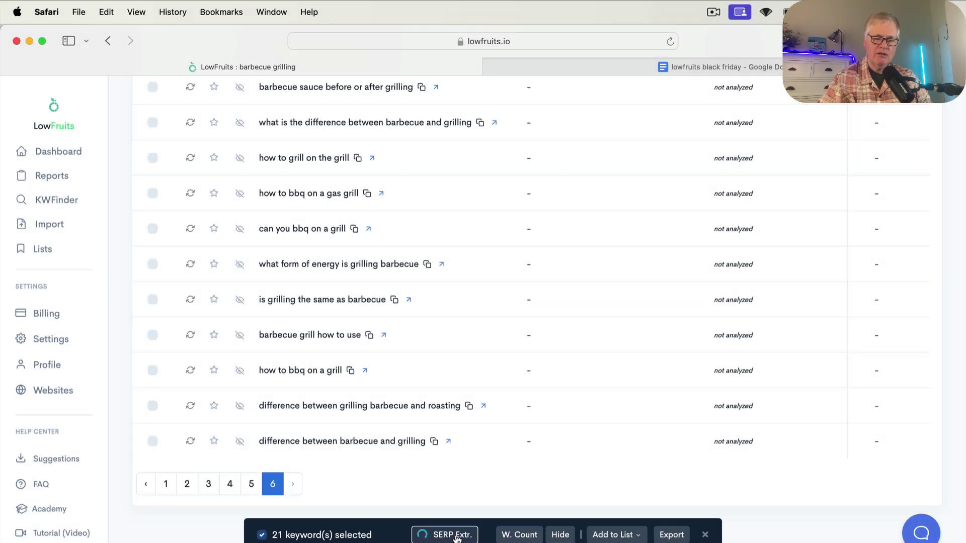
{"action": "left_click", "coordinate": [455, 535]}
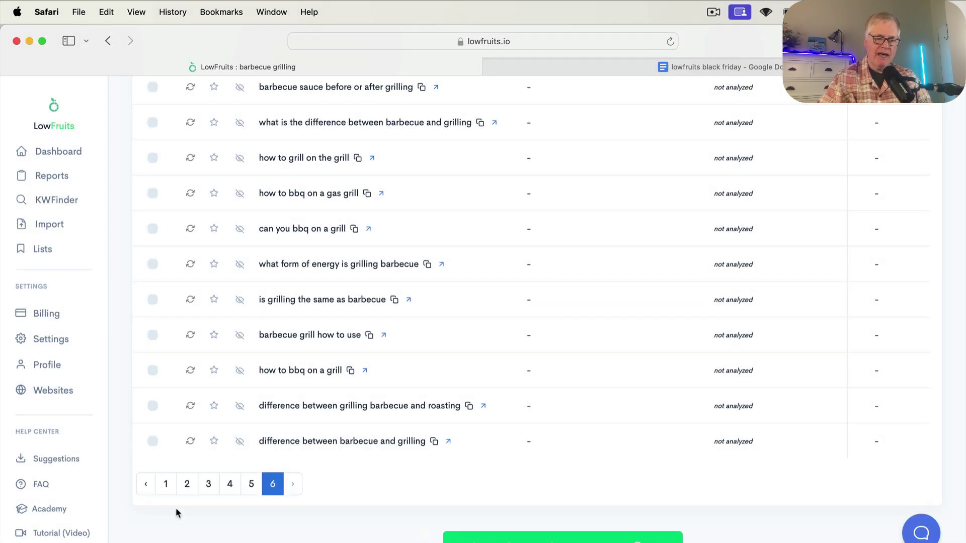
Step: Return to page 1 and review analyzed questions' volumes and weak spots, e.g. 'how not to burn ribs' with five
{"action": "left_click", "coordinate": [166, 485]}
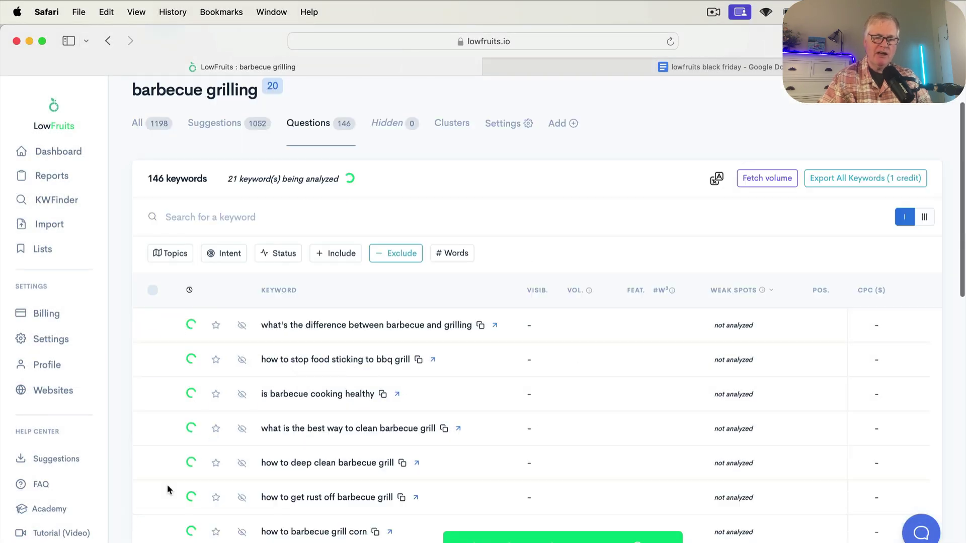
{"action": "scroll", "coordinate": [542, 408], "scroll_direction": "down", "scroll_amount": 3}
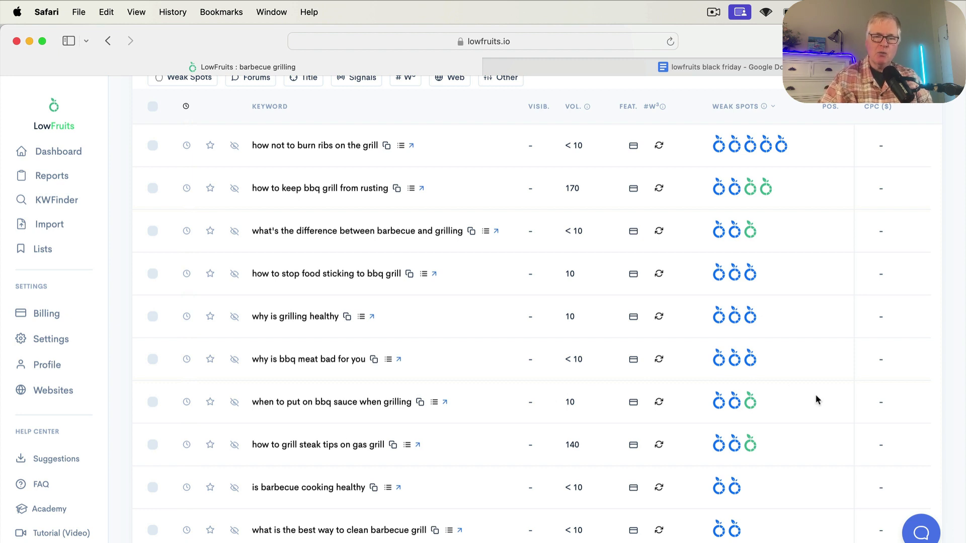
{"action": "scroll", "coordinate": [578, 295], "scroll_direction": "down", "scroll_amount": 10}
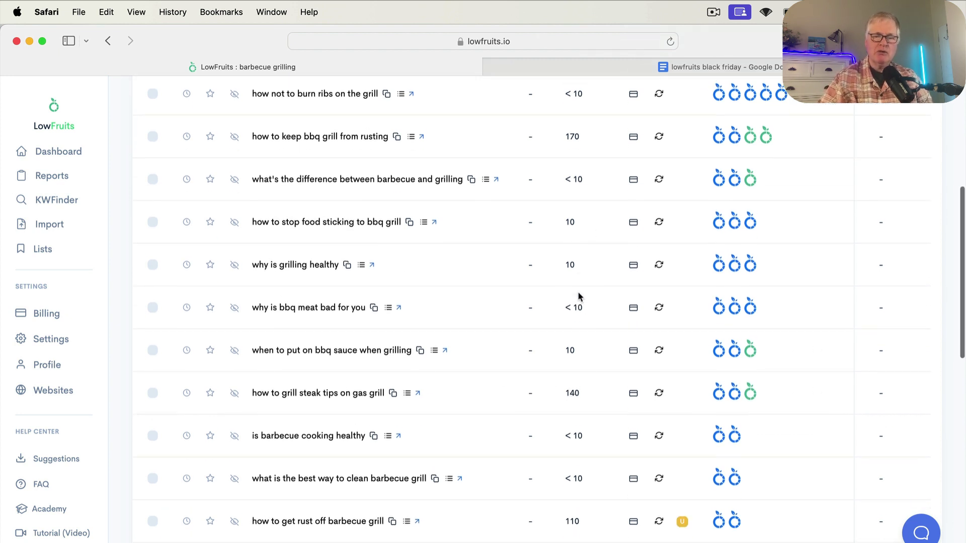
{"action": "scroll", "coordinate": [578, 295], "scroll_direction": "up", "scroll_amount": 3}
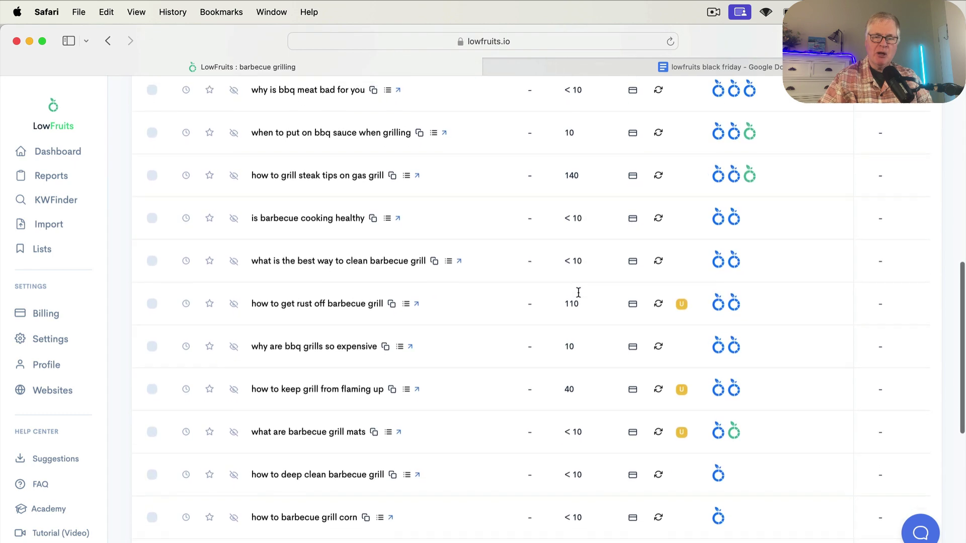
{"action": "scroll", "coordinate": [578, 295], "scroll_direction": "down", "scroll_amount": 6}
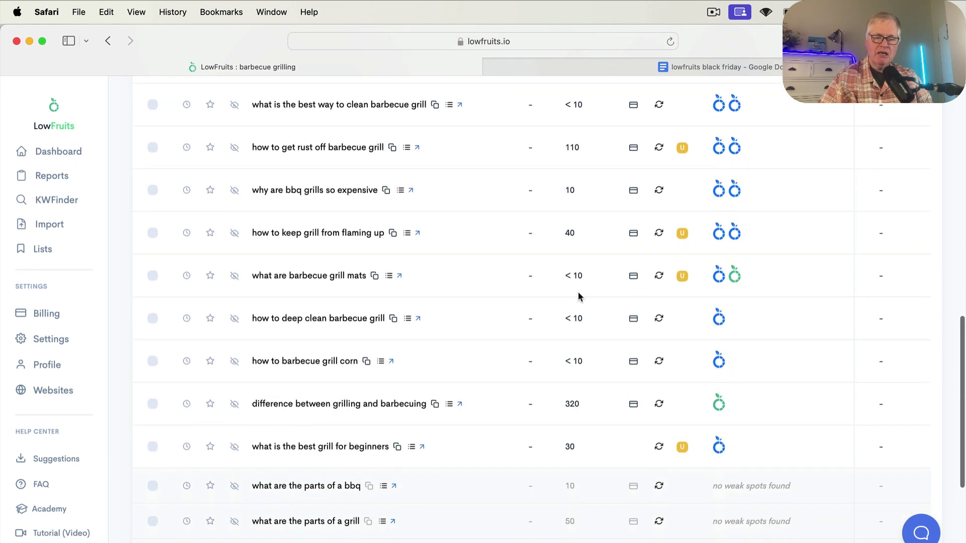
{"action": "scroll", "coordinate": [578, 293], "scroll_direction": "down", "scroll_amount": 6}
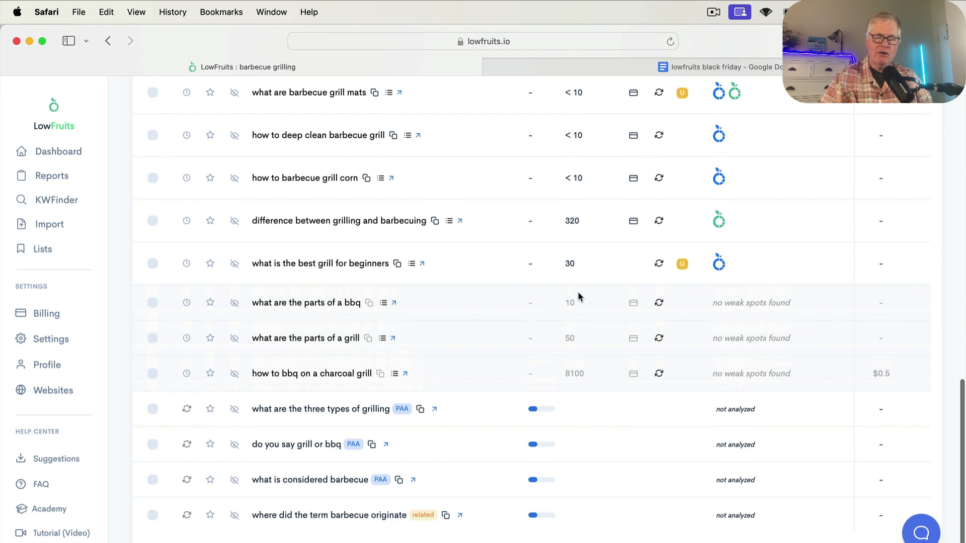
{"action": "scroll", "coordinate": [579, 297], "scroll_direction": "up", "scroll_amount": 20}
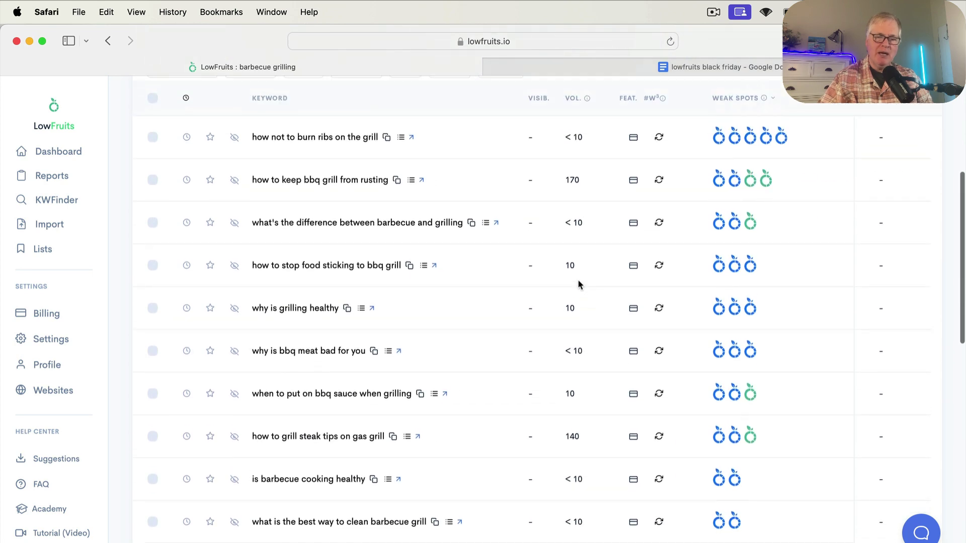
{"action": "scroll", "coordinate": [578, 285], "scroll_direction": "up", "scroll_amount": 4}
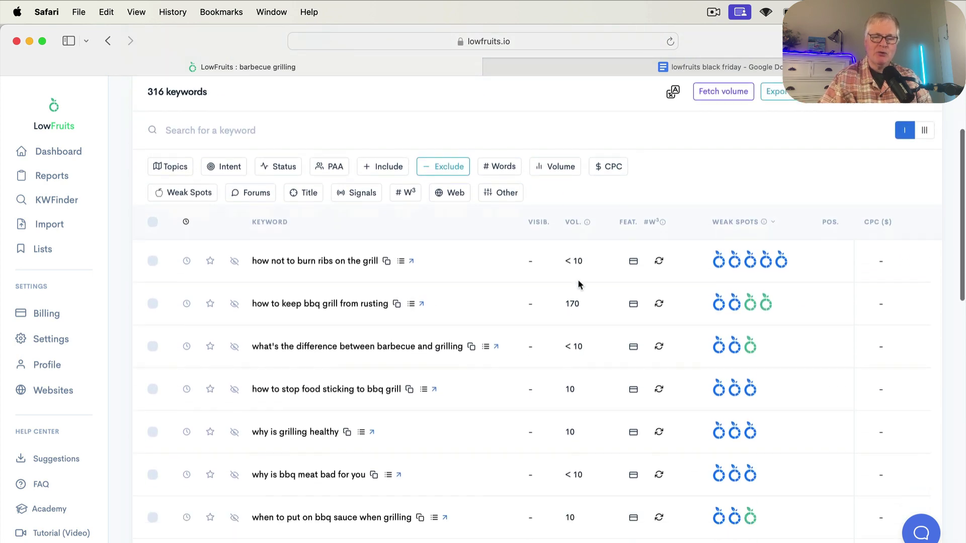
Step: Inspect weak-spot details: 'when to put on bbq sauce when grilling' ranks position 8, DA 18, shop site
{"action": "scroll", "coordinate": [578, 285], "scroll_direction": "down", "scroll_amount": 3}
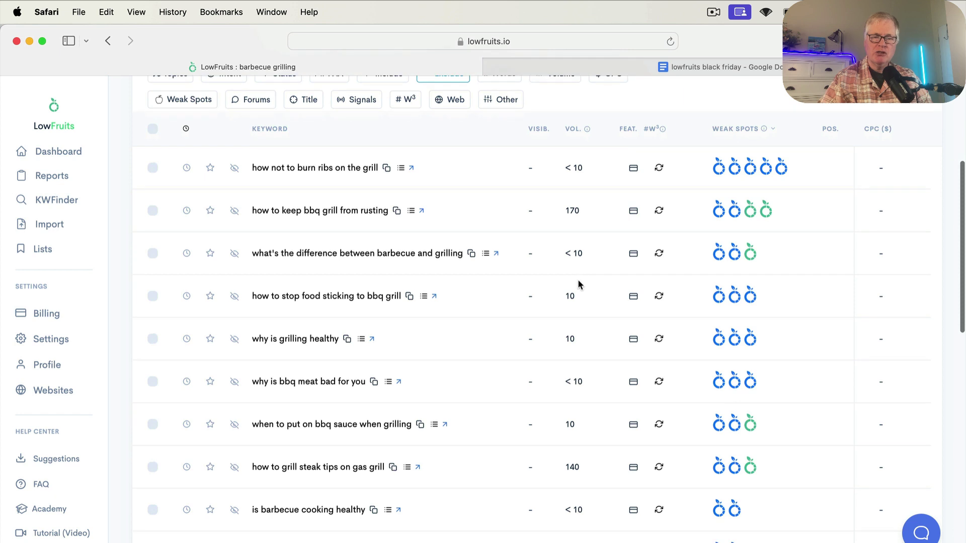
{"action": "scroll", "coordinate": [578, 284], "scroll_direction": "down", "scroll_amount": 2}
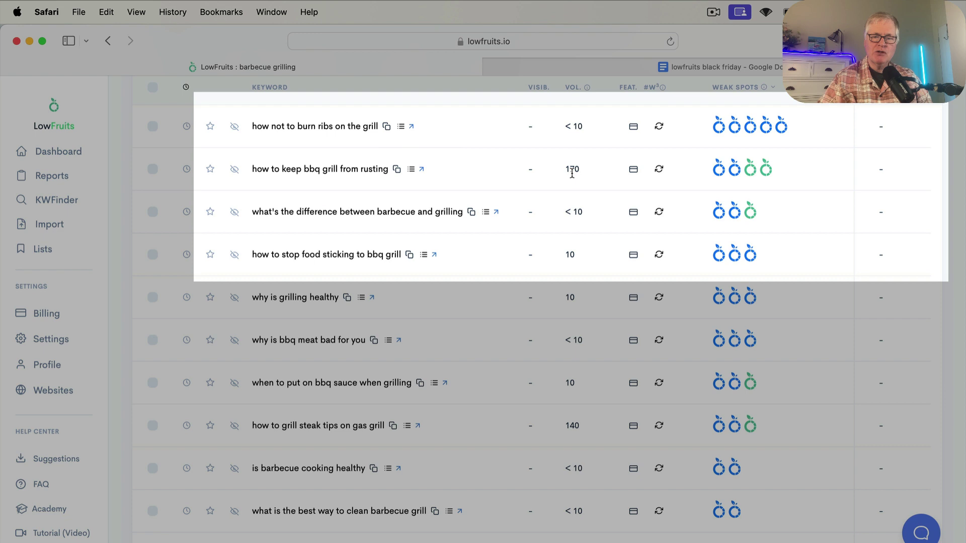
{"action": "mouse_move", "coordinate": [750, 182]}
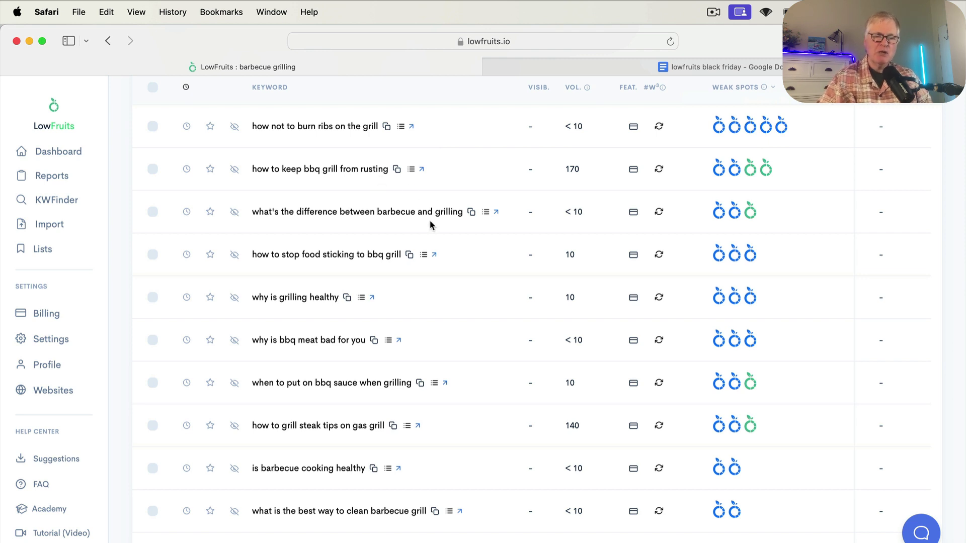
{"action": "mouse_move", "coordinate": [755, 222]}
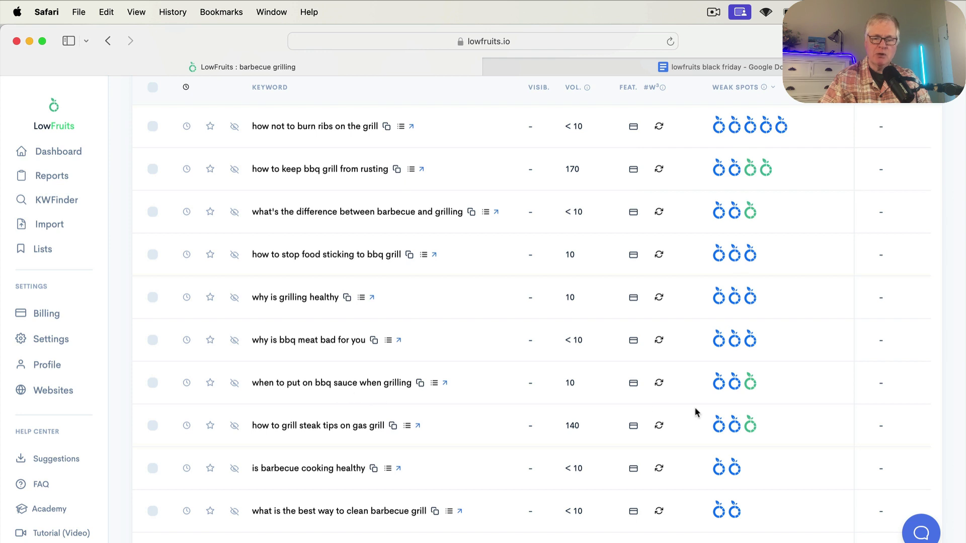
{"action": "mouse_move", "coordinate": [752, 393]}
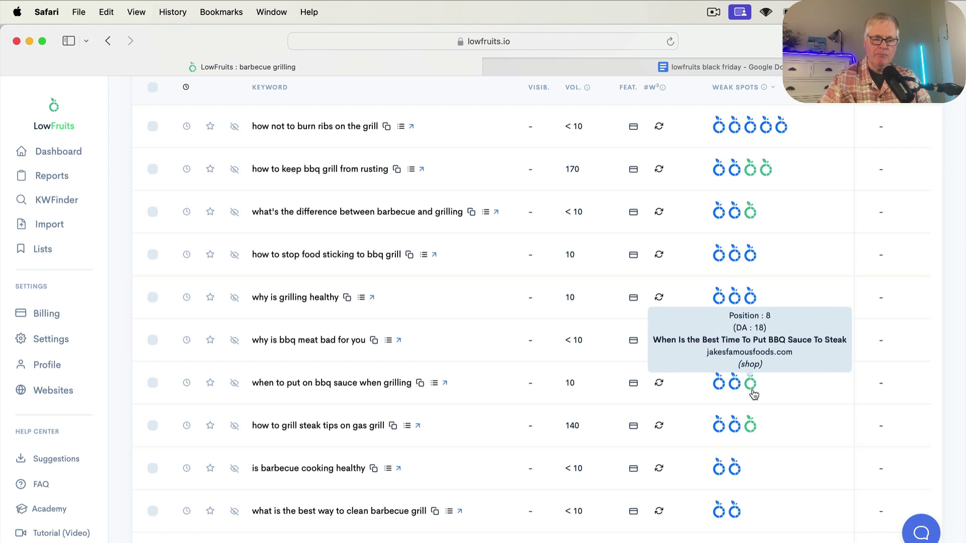
Step: Inspect the steak tips row's third weak spot: position 6, DA 0, affiliate site
{"action": "mouse_move", "coordinate": [751, 430]}
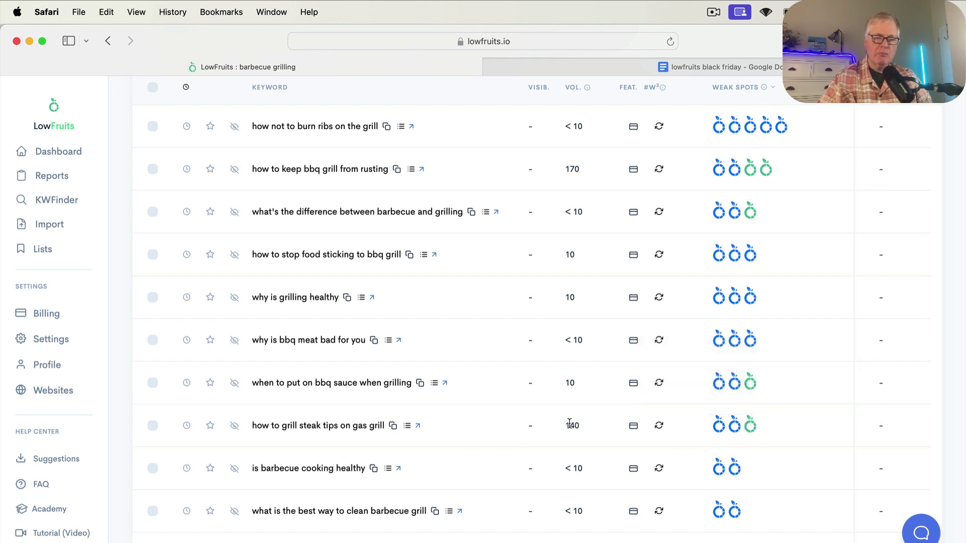
{"action": "mouse_move", "coordinate": [530, 434]}
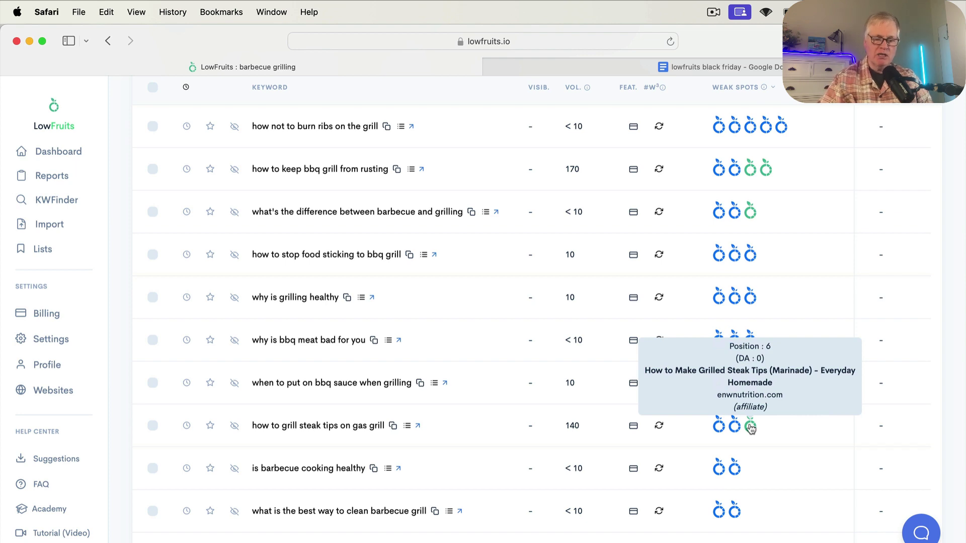
{"action": "scroll", "coordinate": [517, 421], "scroll_direction": "down", "scroll_amount": 5}
{"action": "scroll", "coordinate": [517, 420], "scroll_direction": "down", "scroll_amount": 3}
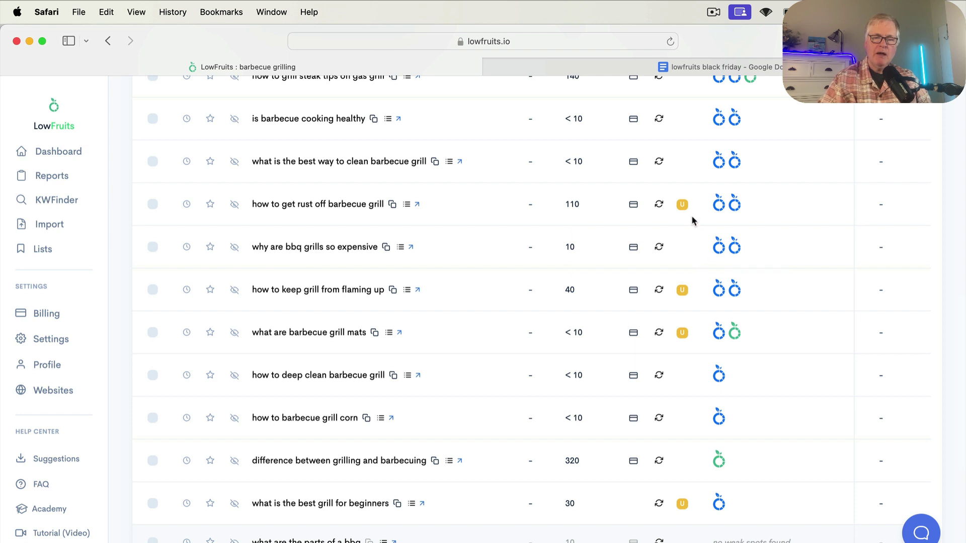
{"action": "mouse_move", "coordinate": [684, 208]}
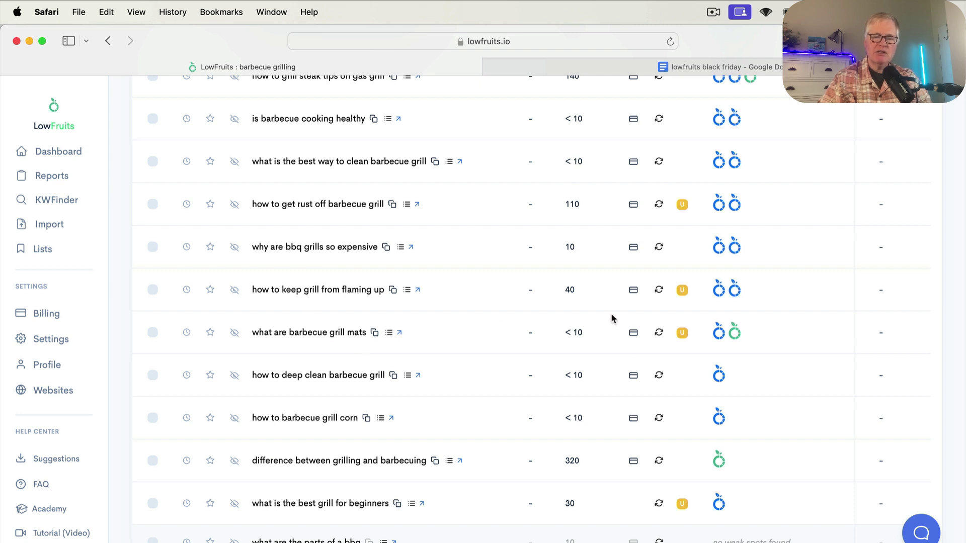
{"action": "mouse_move", "coordinate": [736, 342]}
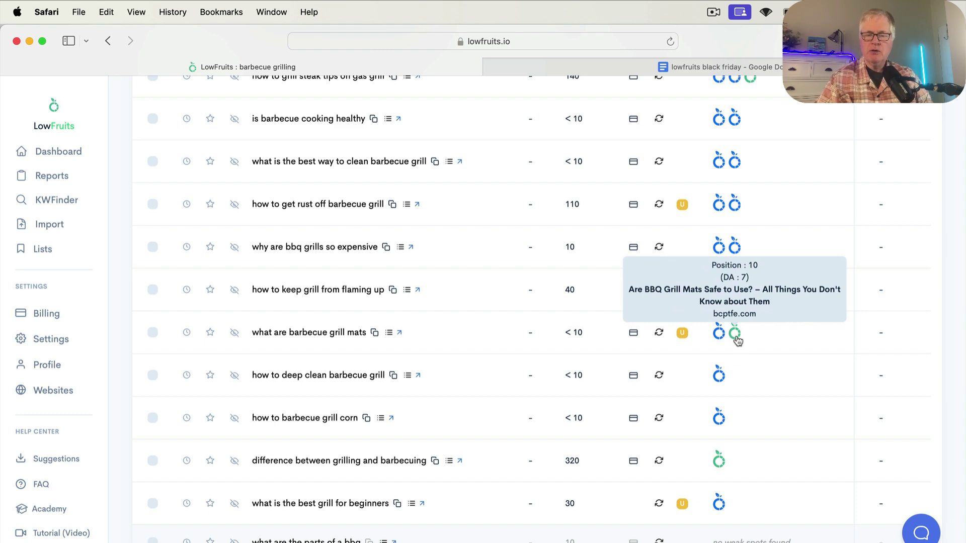
{"action": "scroll", "coordinate": [436, 357], "scroll_direction": "up", "scroll_amount": 10}
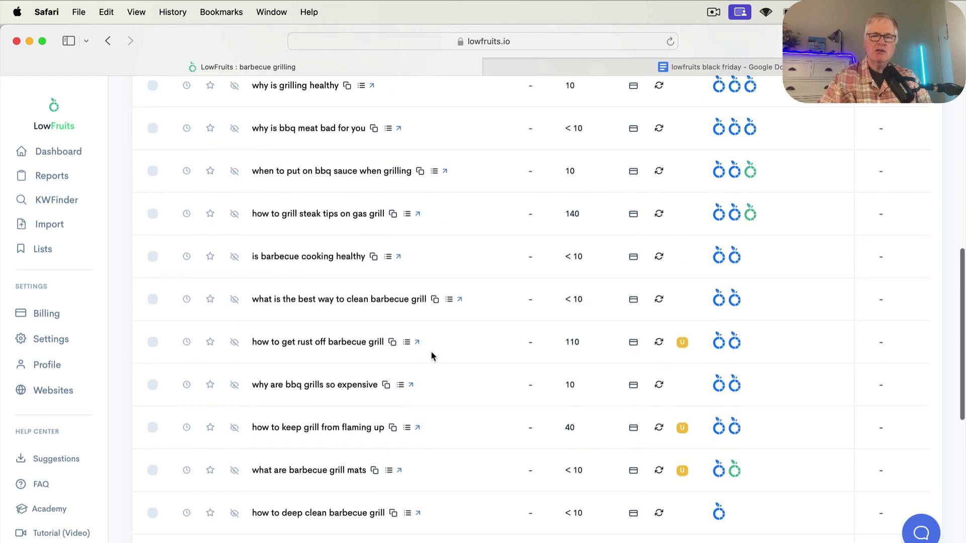